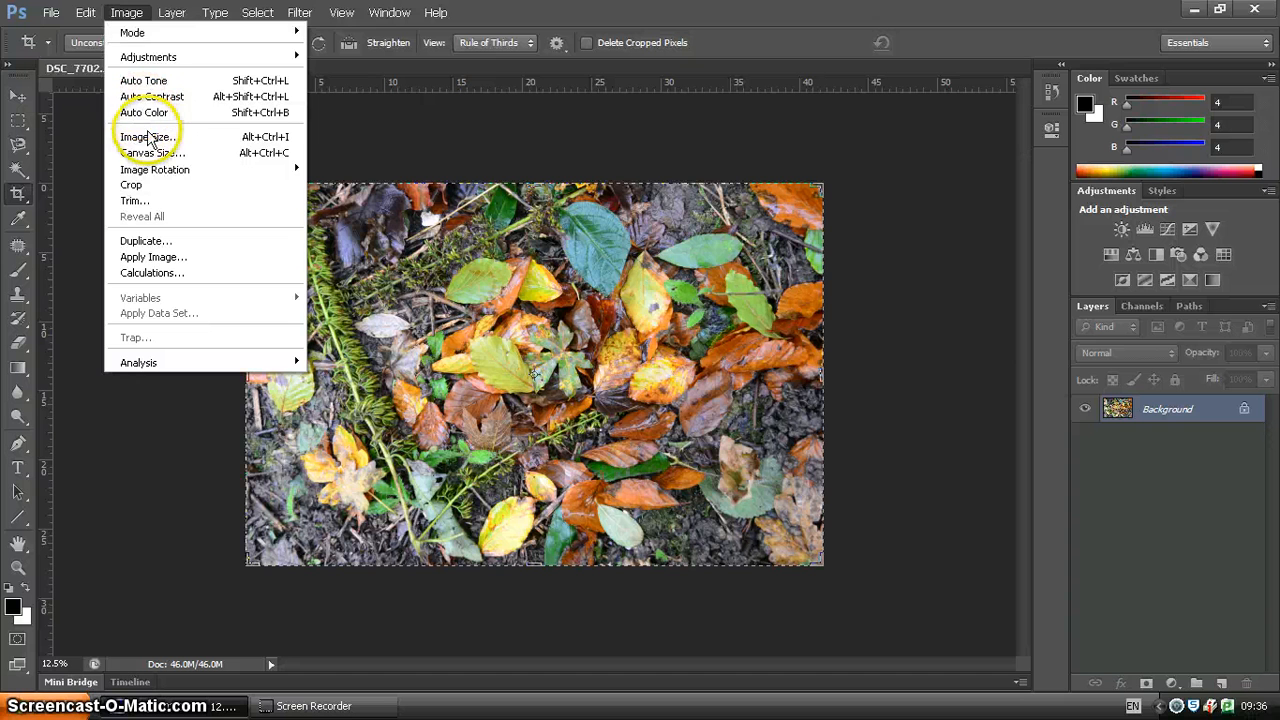
Try document widths of 20 and 30 centimeters in the photo's image size settings, keeping the proportions constrained.
left_click(158, 138)
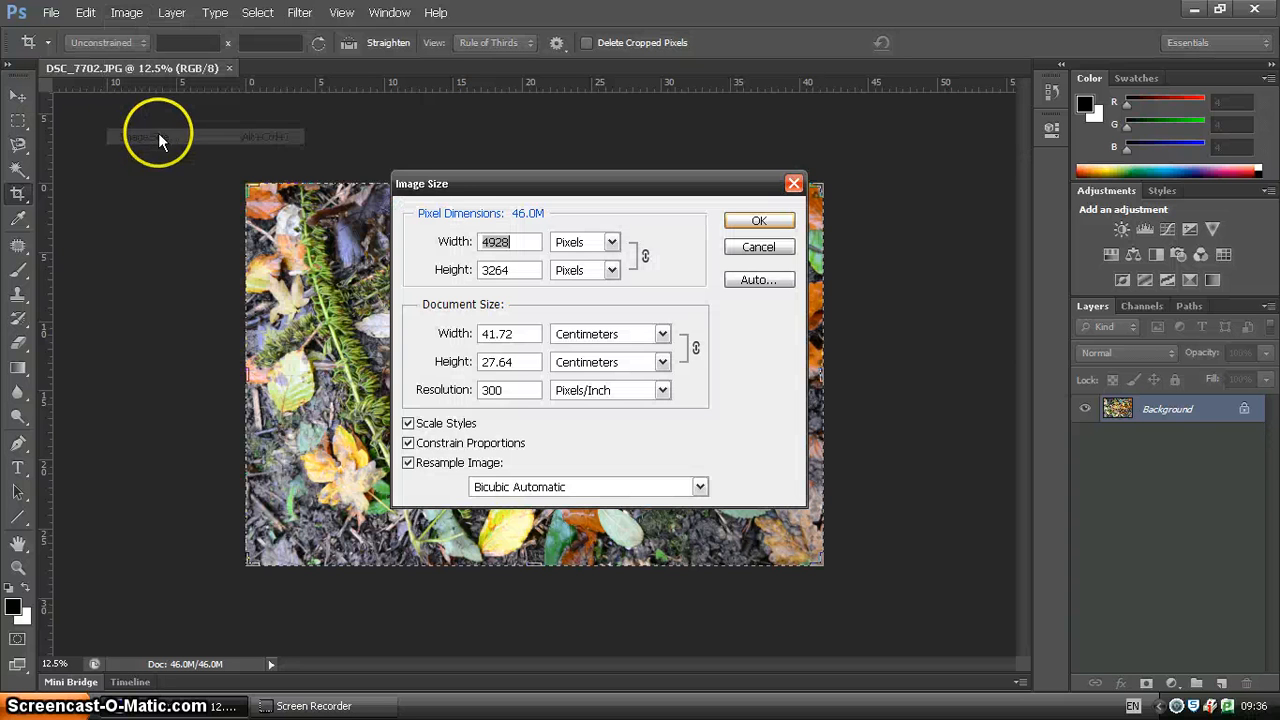
left_click_drag(499, 188, 611, 153)
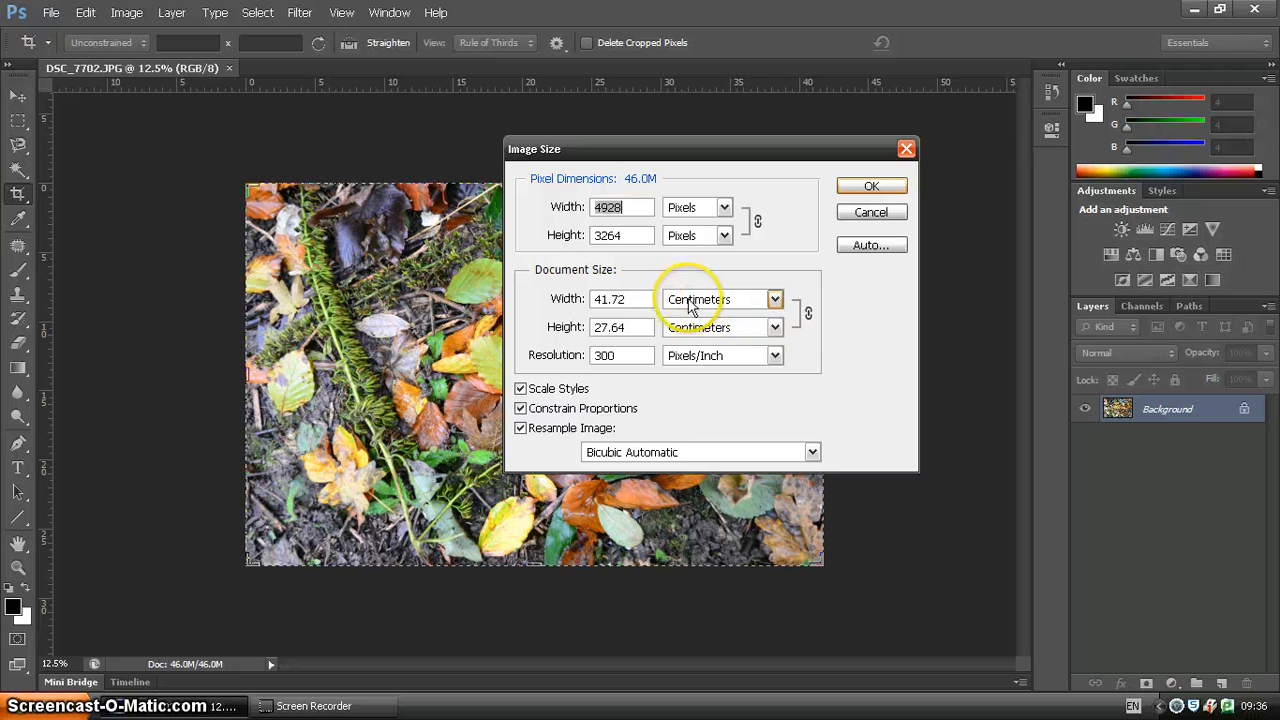
left_click(774, 300)
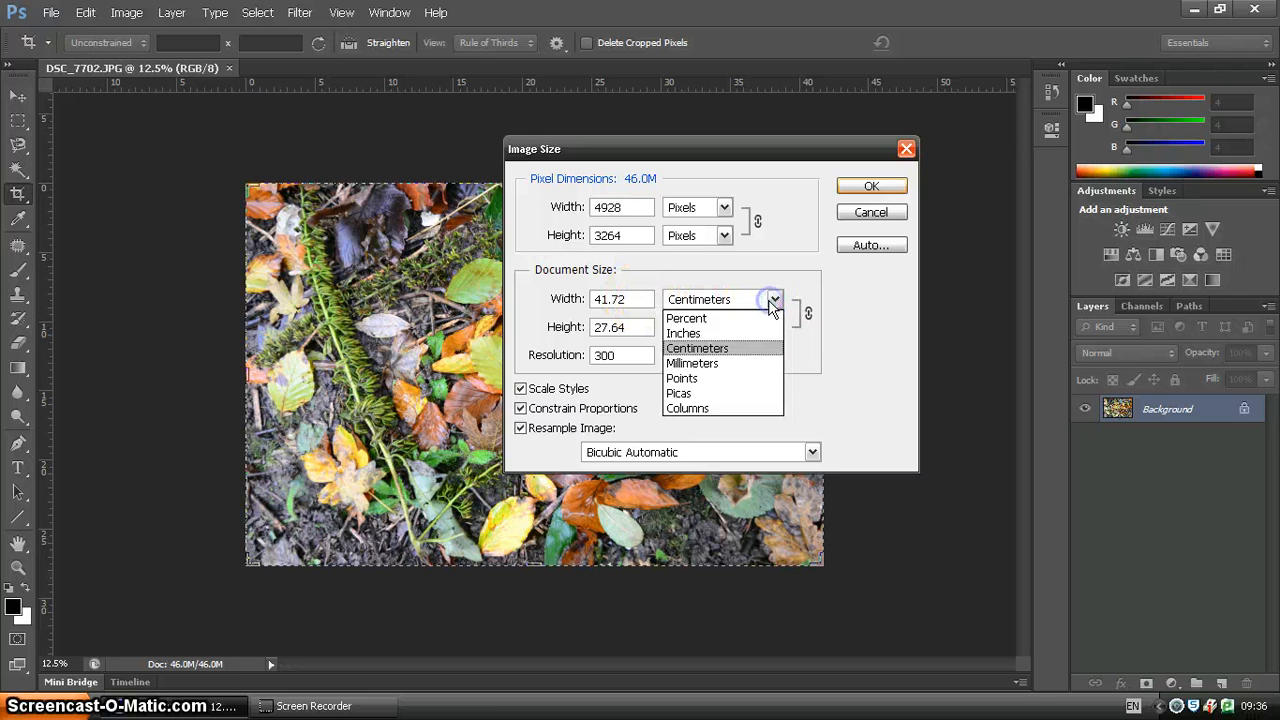
left_click(727, 347)
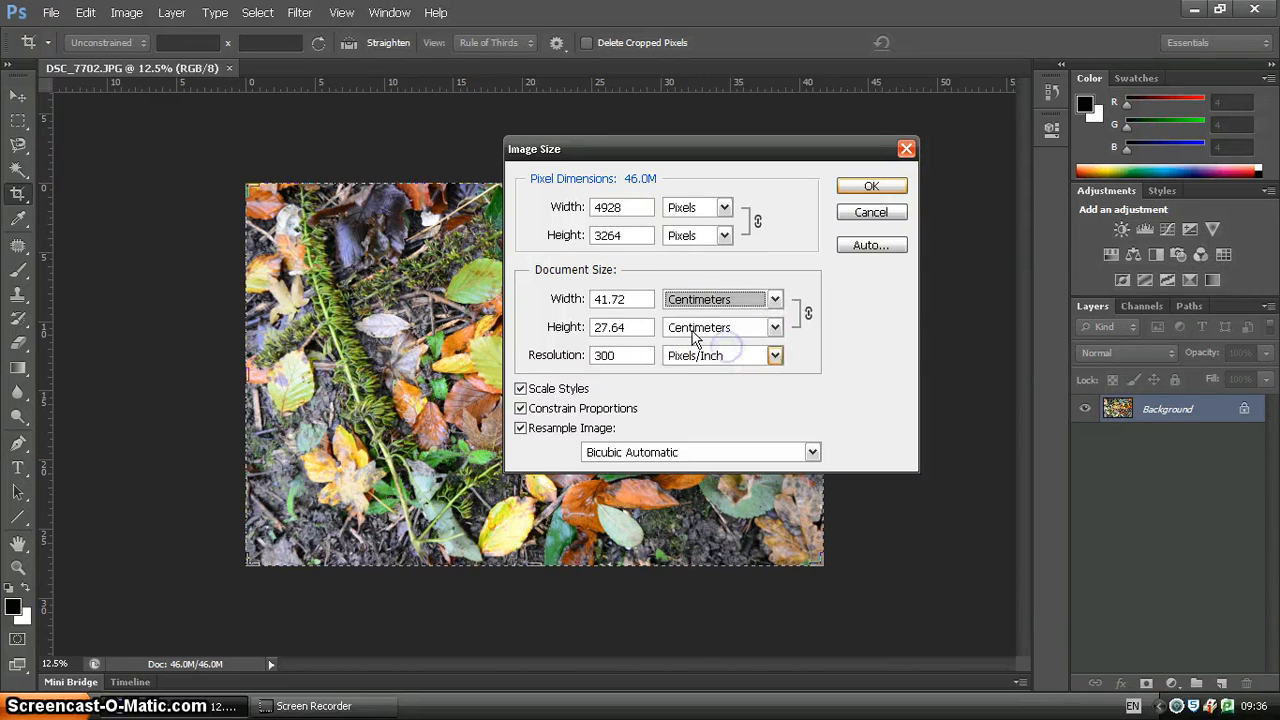
left_click_drag(643, 299, 563, 305)
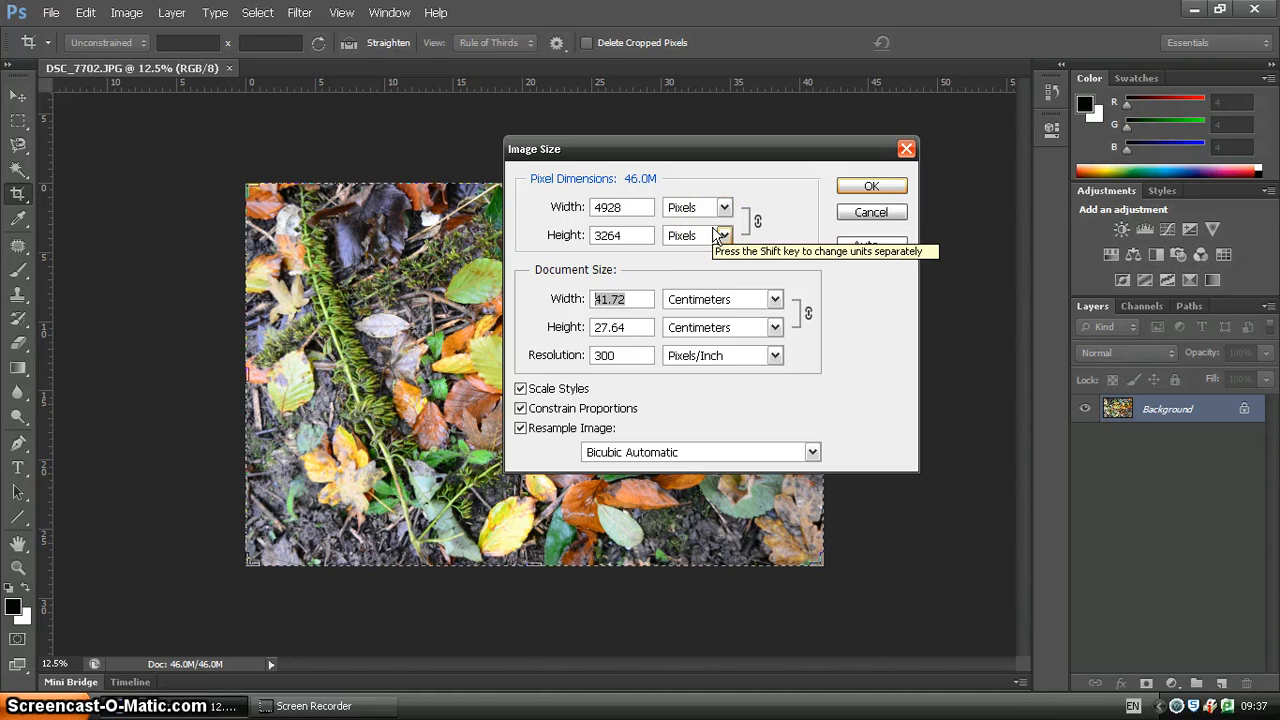
type("20")
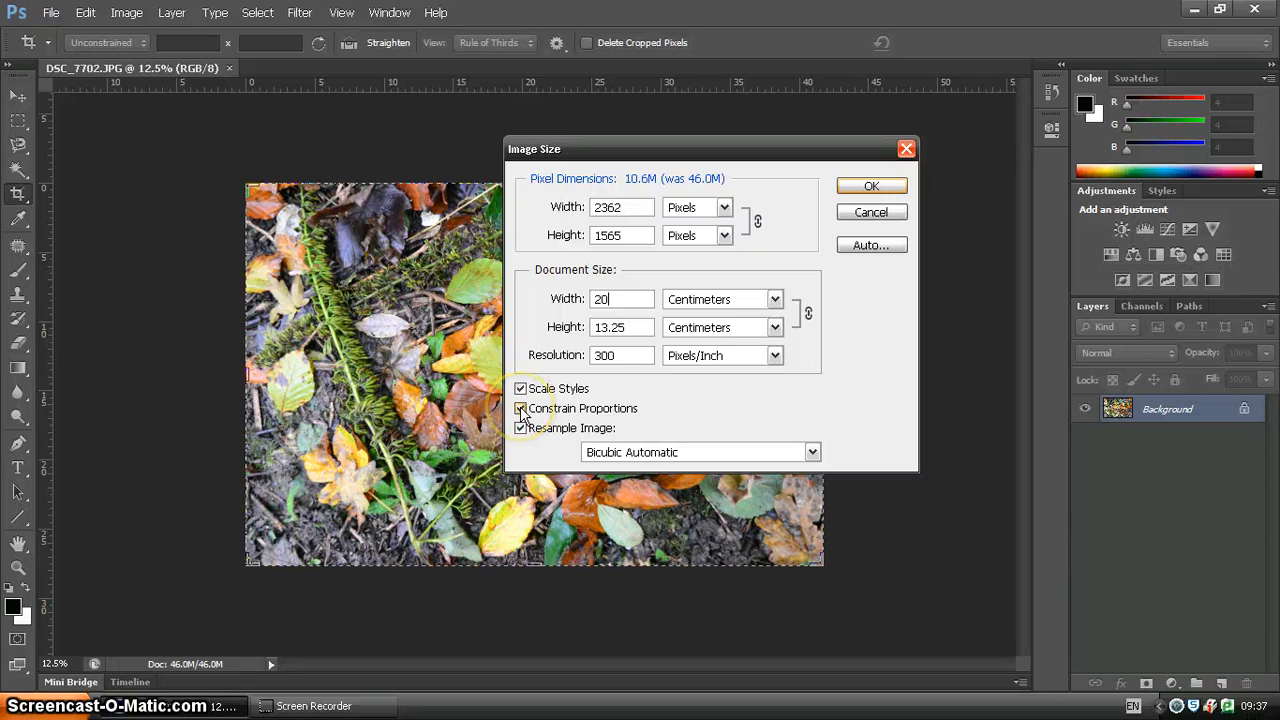
left_click(613, 298)
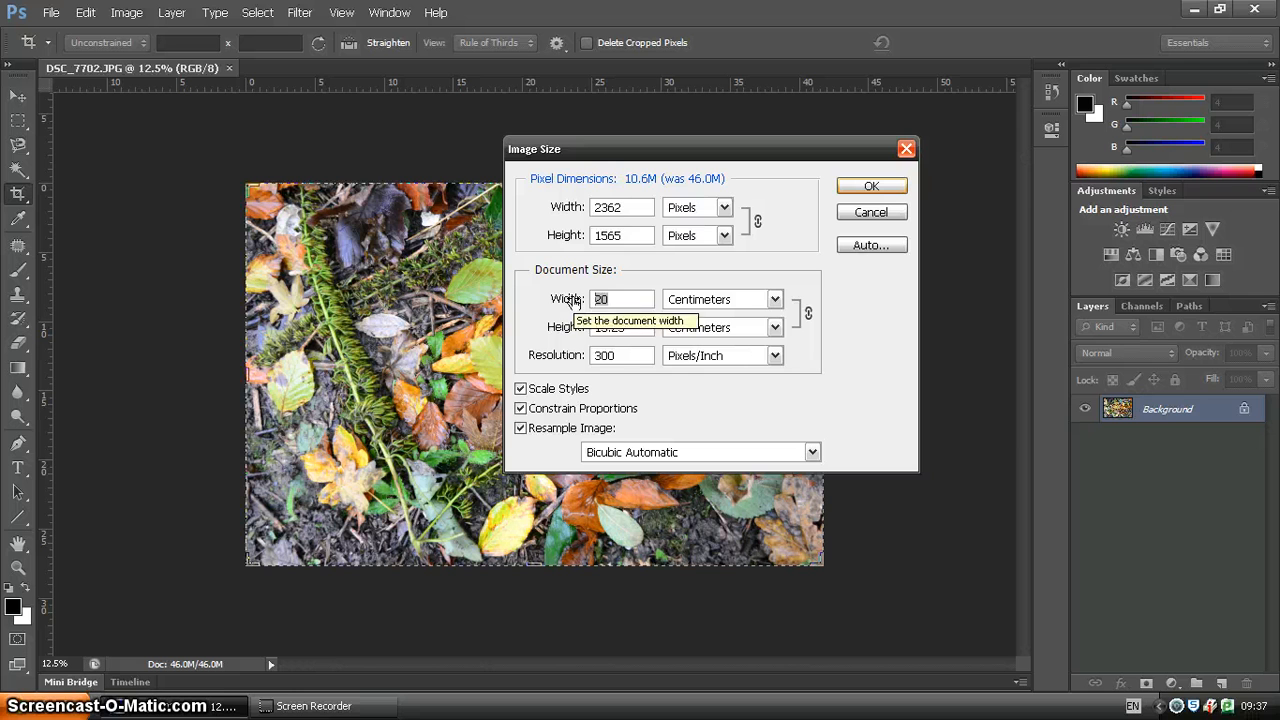
type("30")
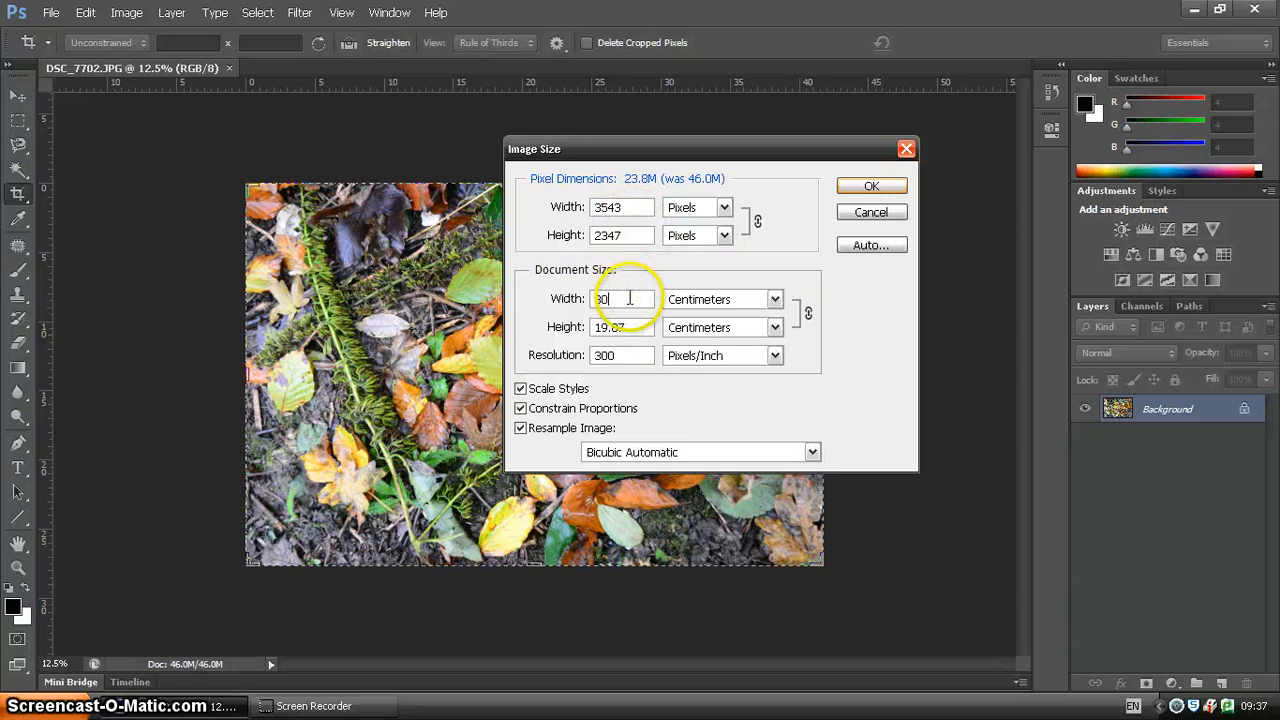
Try resolutions of 72 and 300 pixels/inch for the photo and discard the image size changes.
left_click(633, 353)
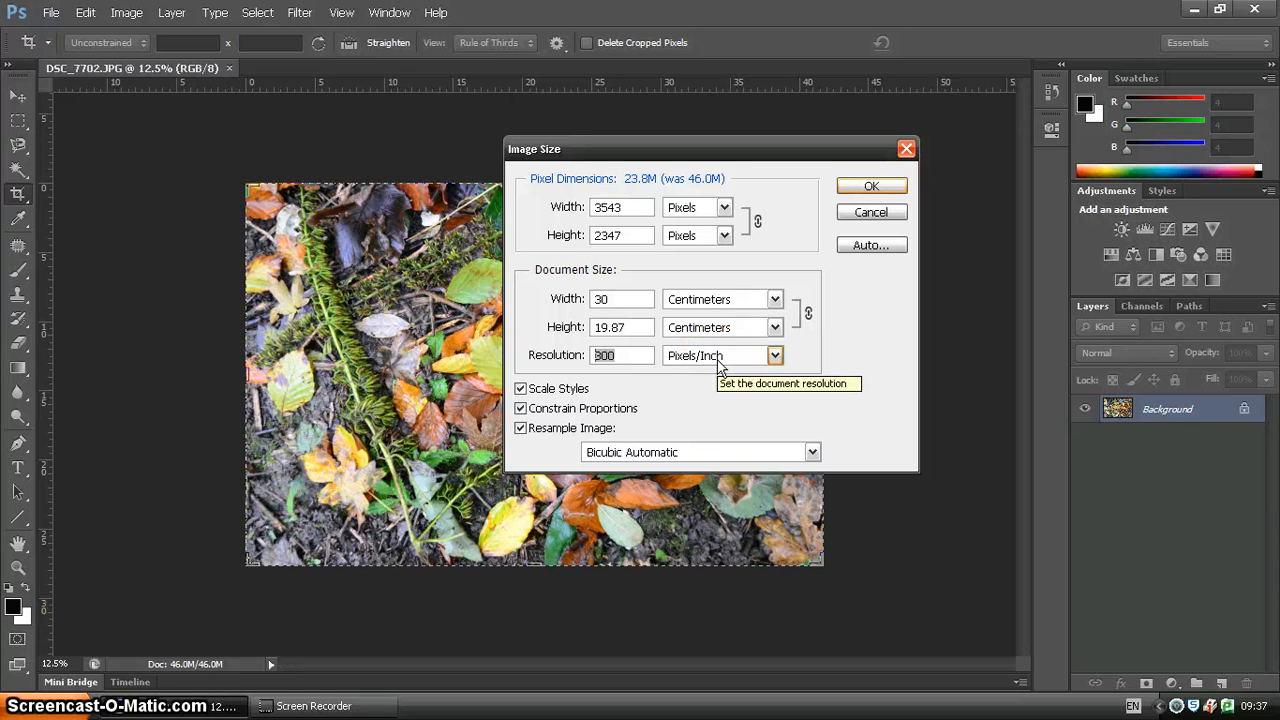
left_click(640, 356)
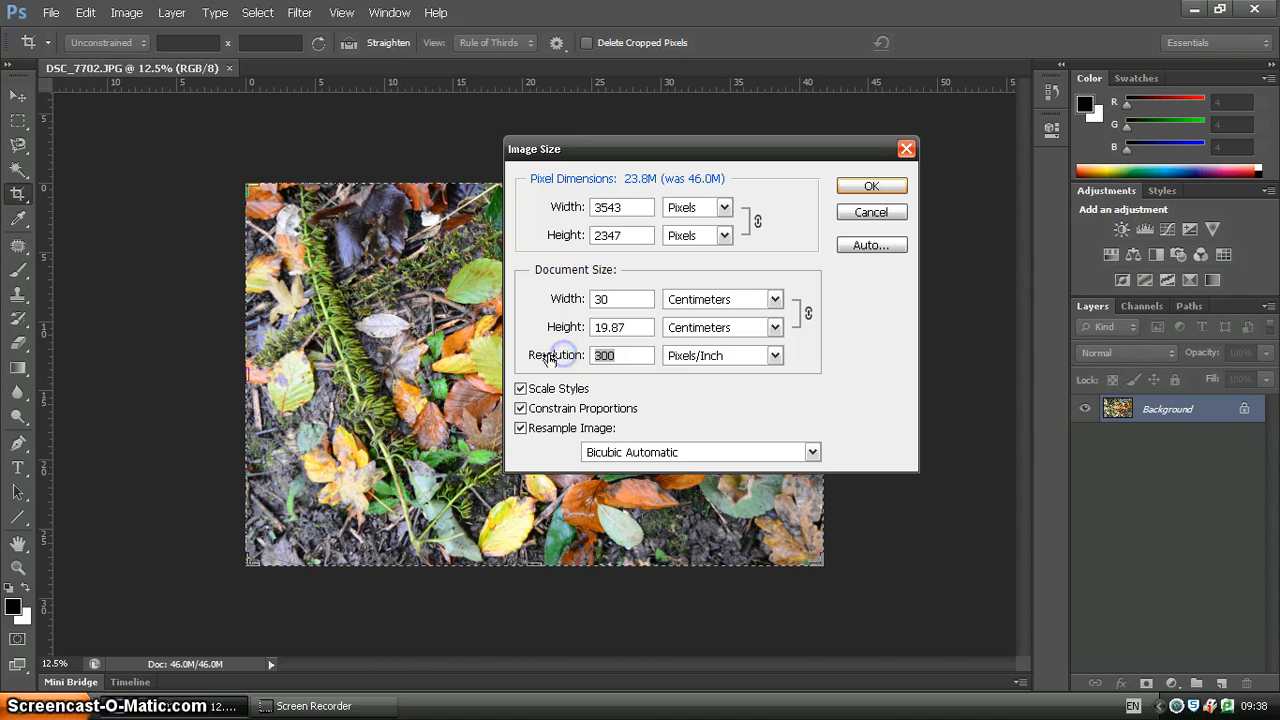
type("7")
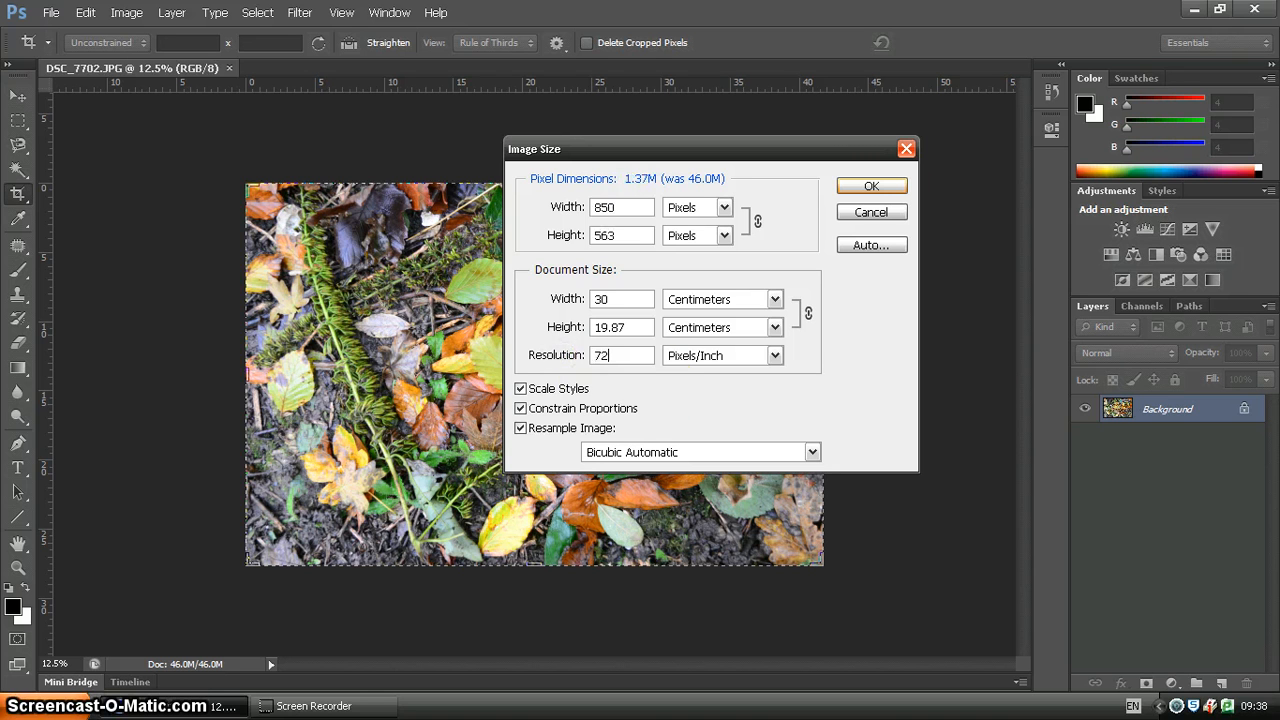
type("2")
double_click(598, 355)
type("300")
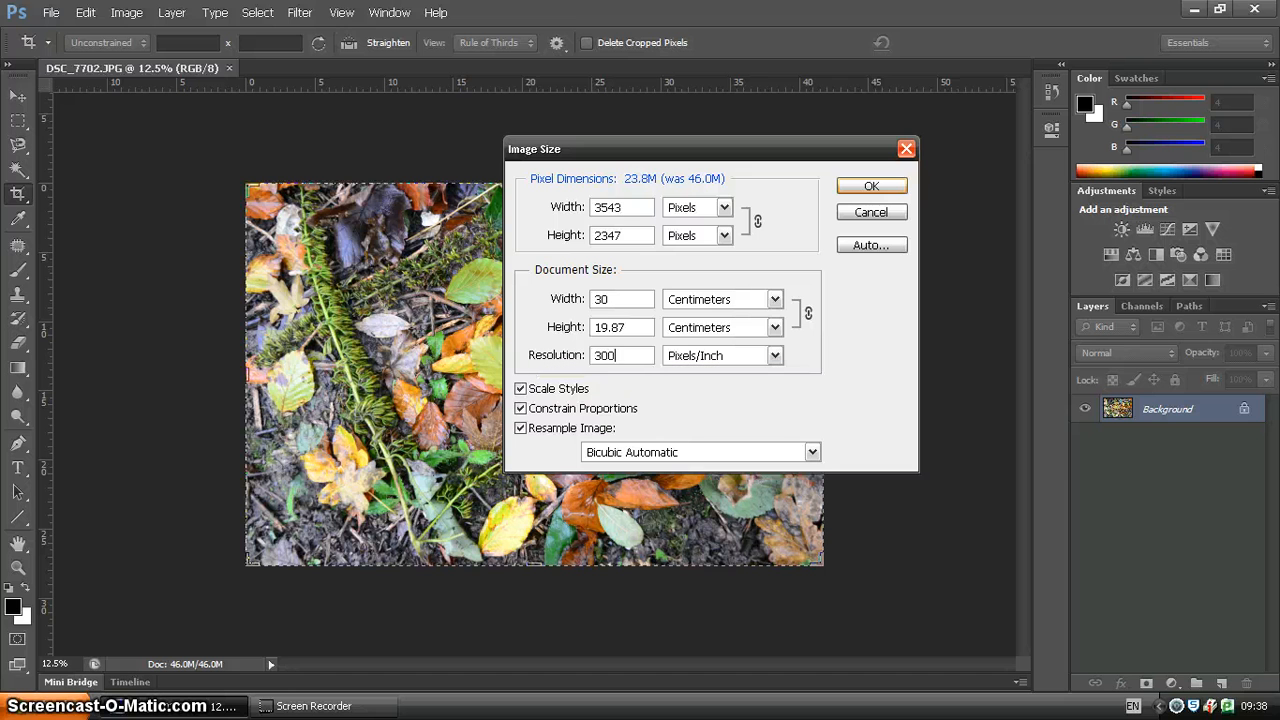
left_click(605, 355)
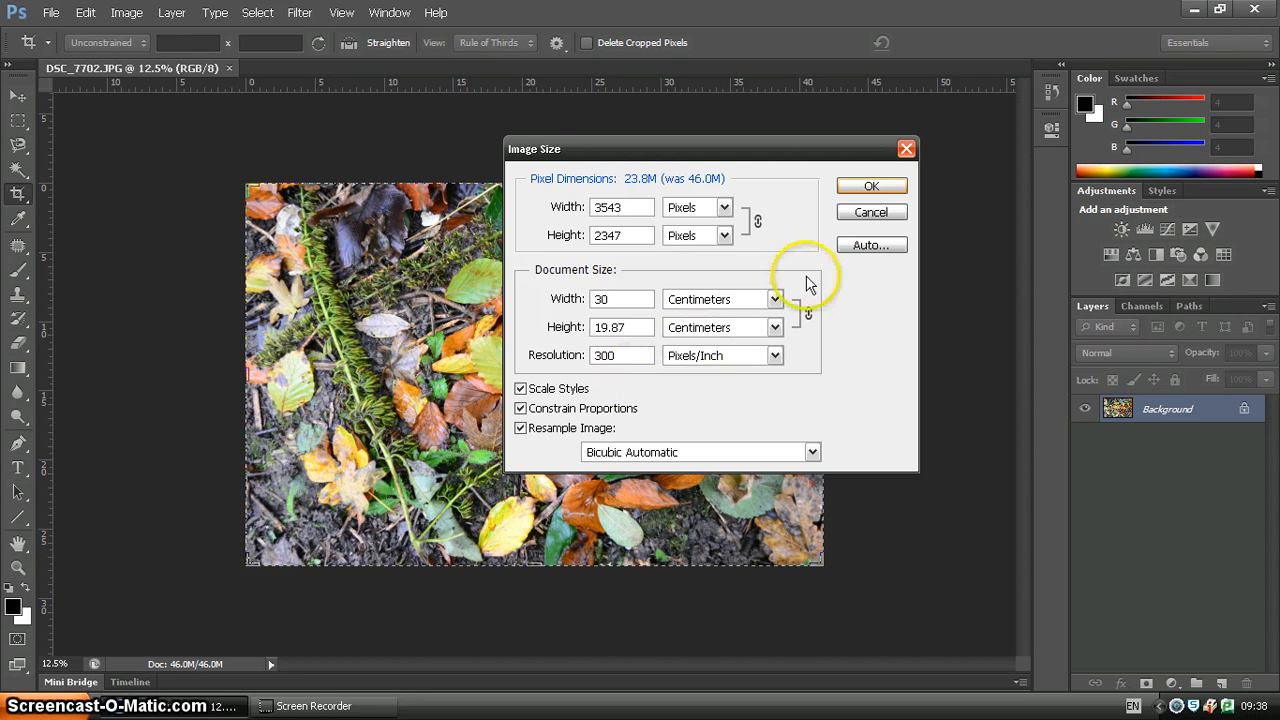
left_click(871, 213)
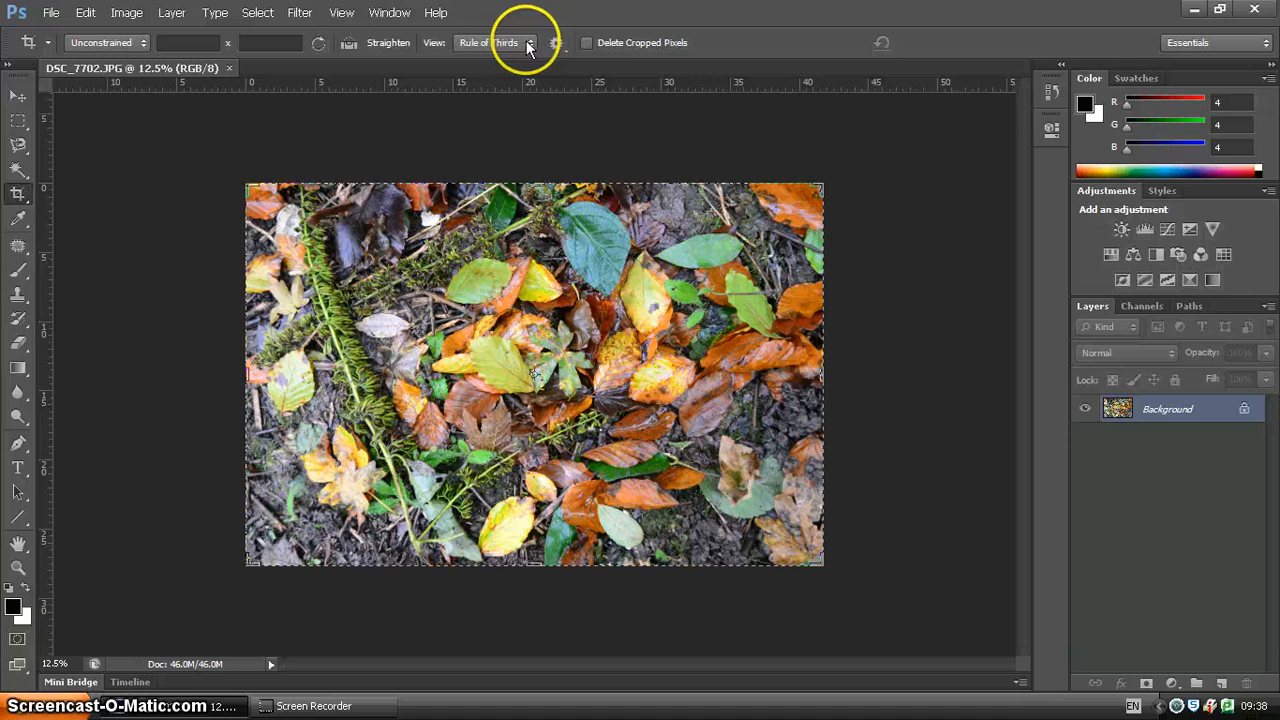
Start cropping the leaf photo, reducing the crop area to about 37 × 25 cm around the centre.
left_click(480, 220)
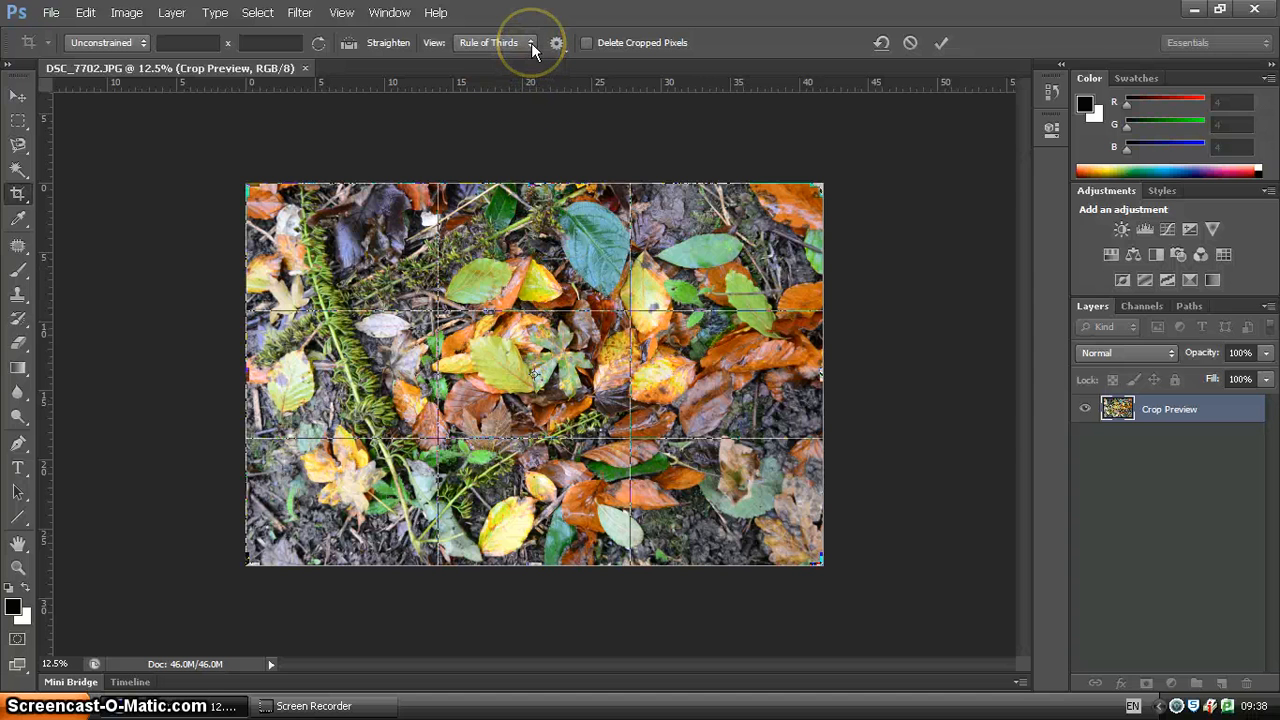
left_click_drag(244, 182, 277, 204)
left_click_drag(340, 253, 397, 246)
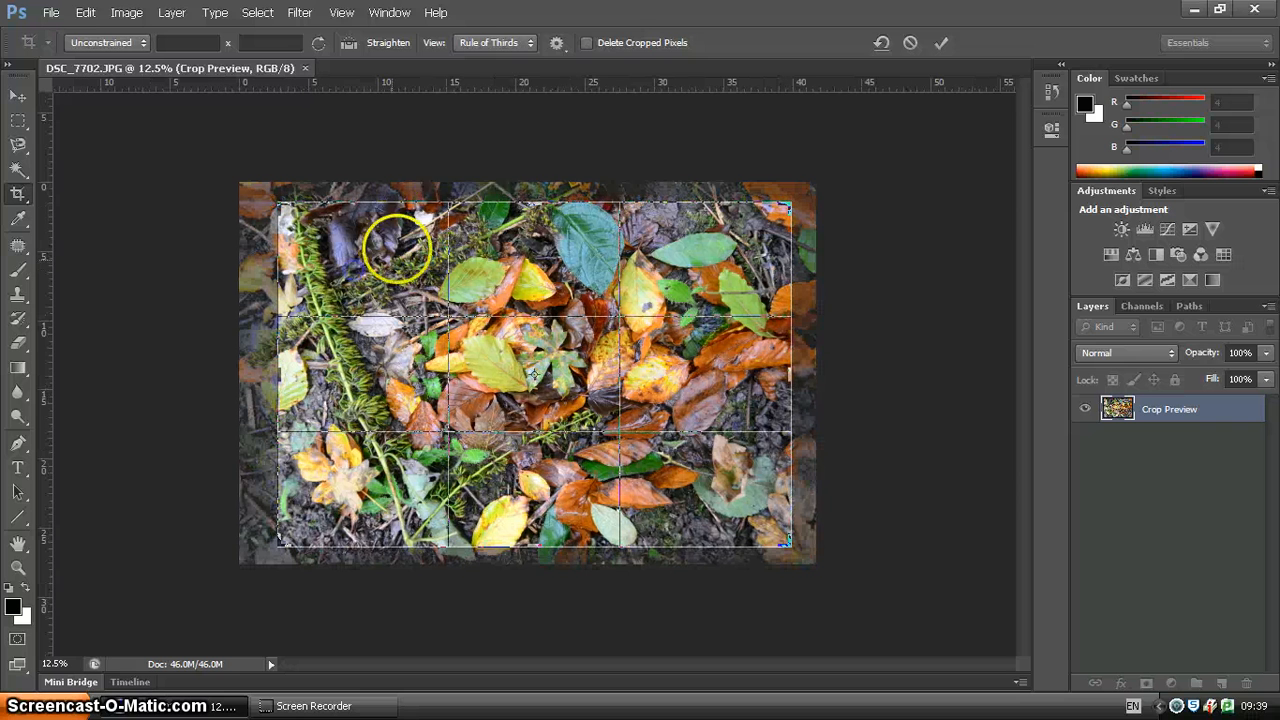
Try the Grid and Diagonal crop overlays and settle on the Golden Spiral overlay.
left_click(527, 43)
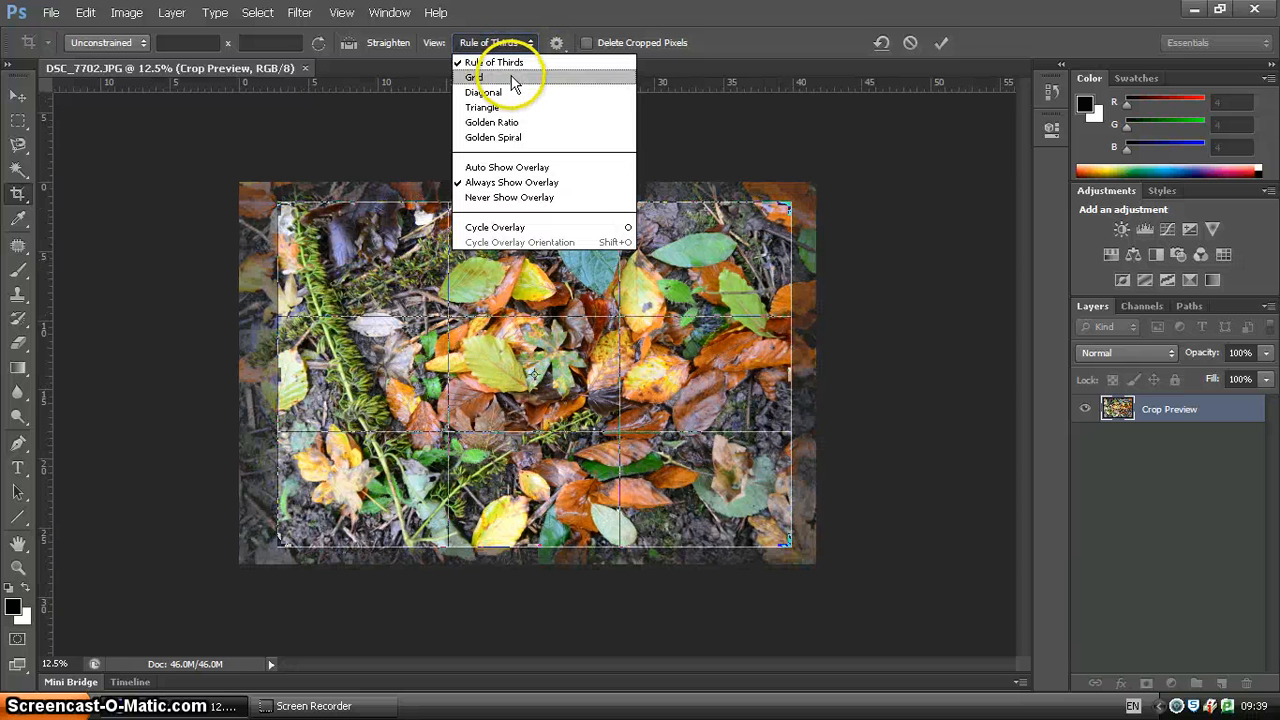
left_click(512, 78)
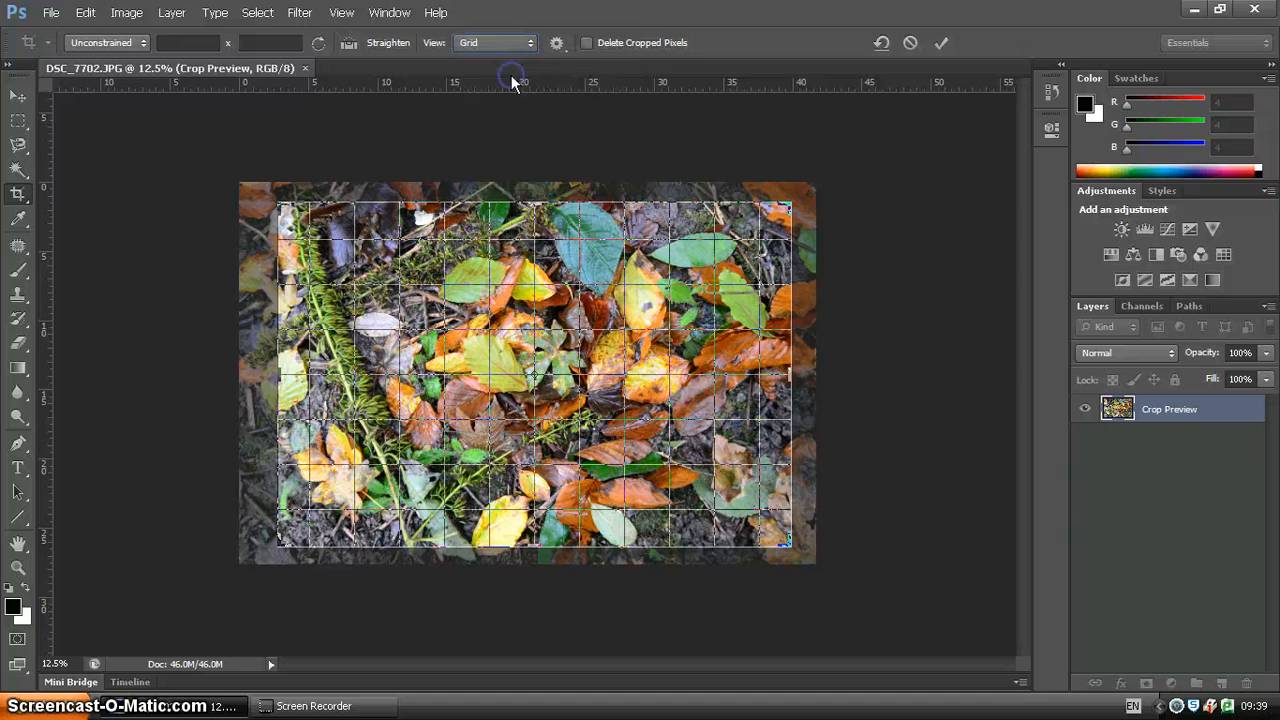
left_click(530, 43)
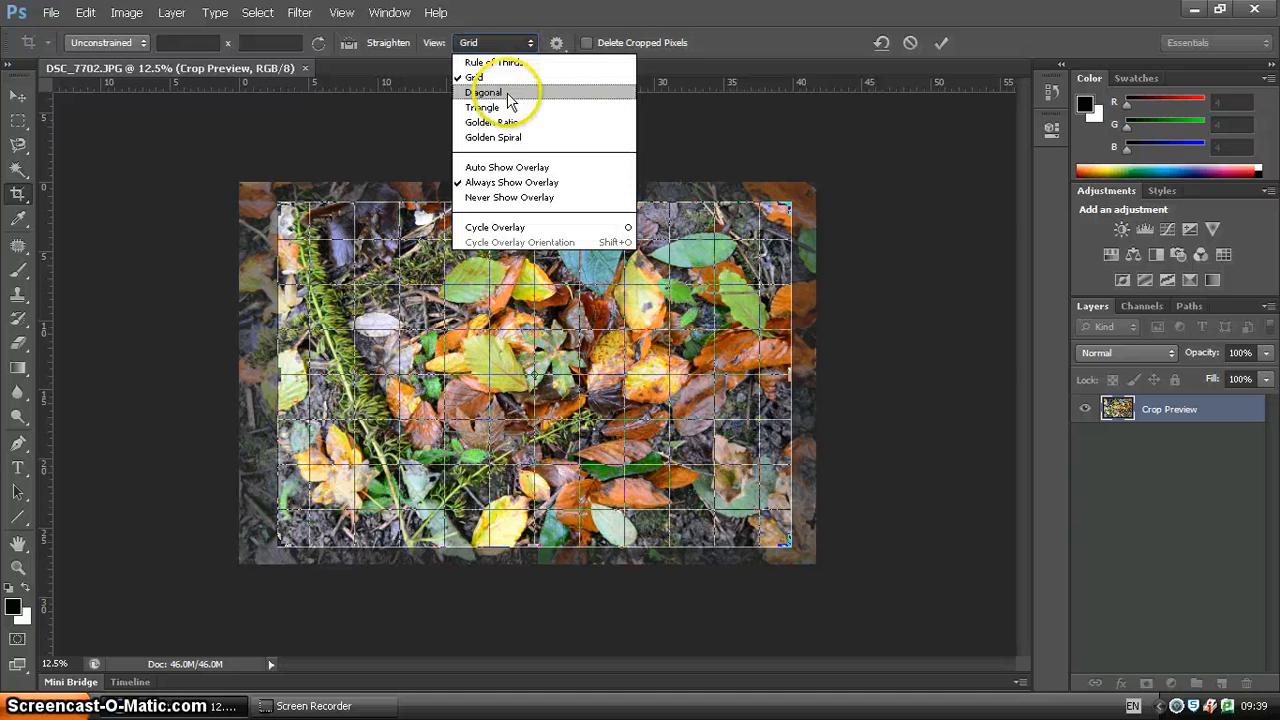
left_click(507, 92)
left_click(529, 44)
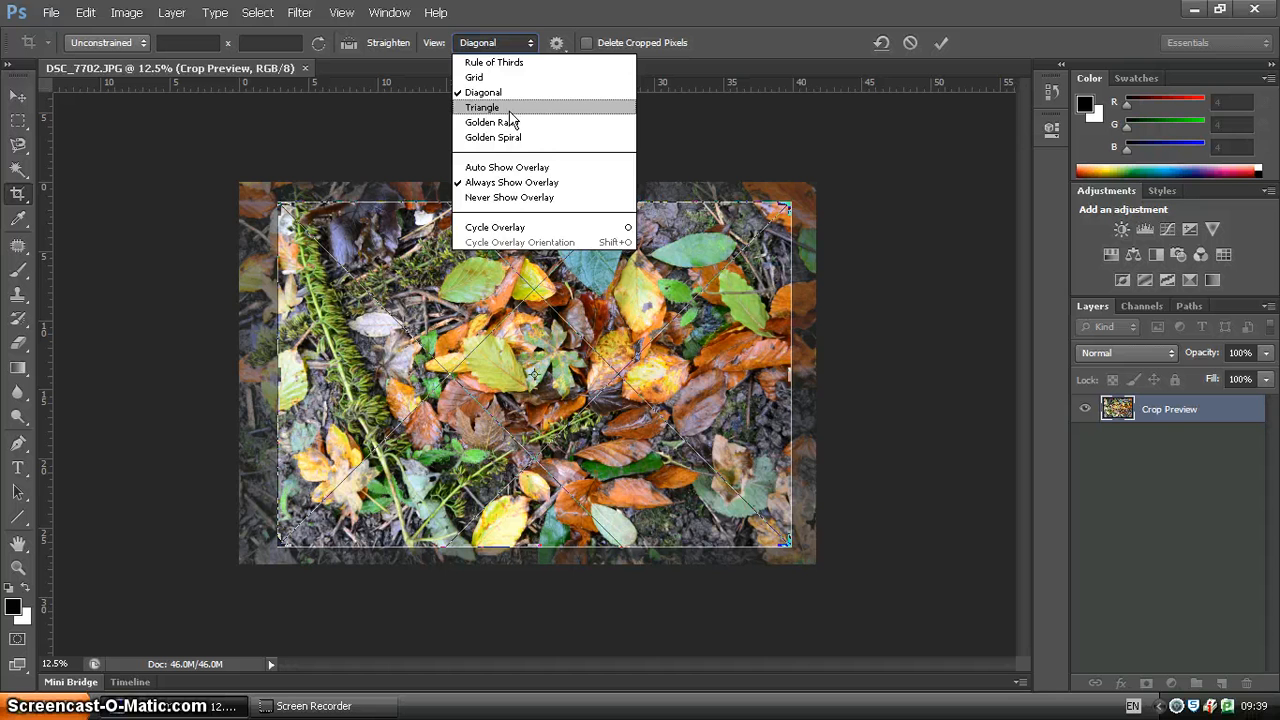
left_click(529, 137)
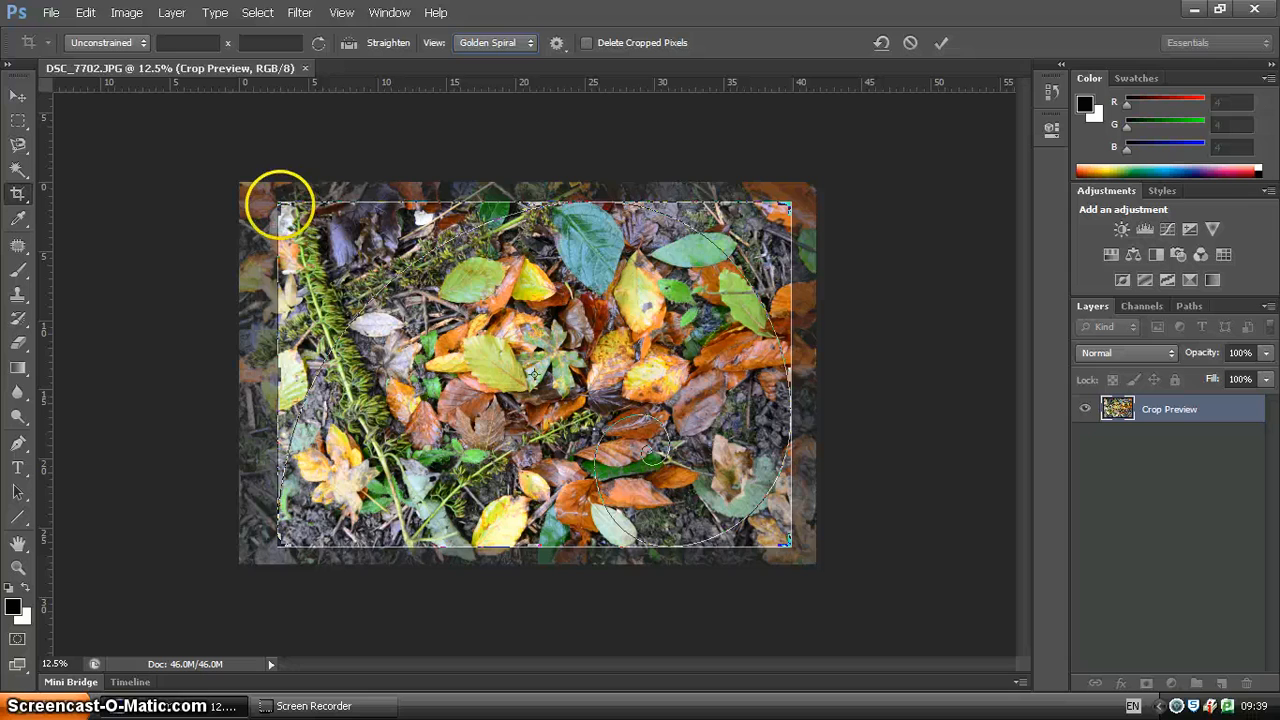
Reduce the crop area to about 25 × 17 cm around the upper-middle leaves and apply the crop.
left_click_drag(279, 204, 530, 321)
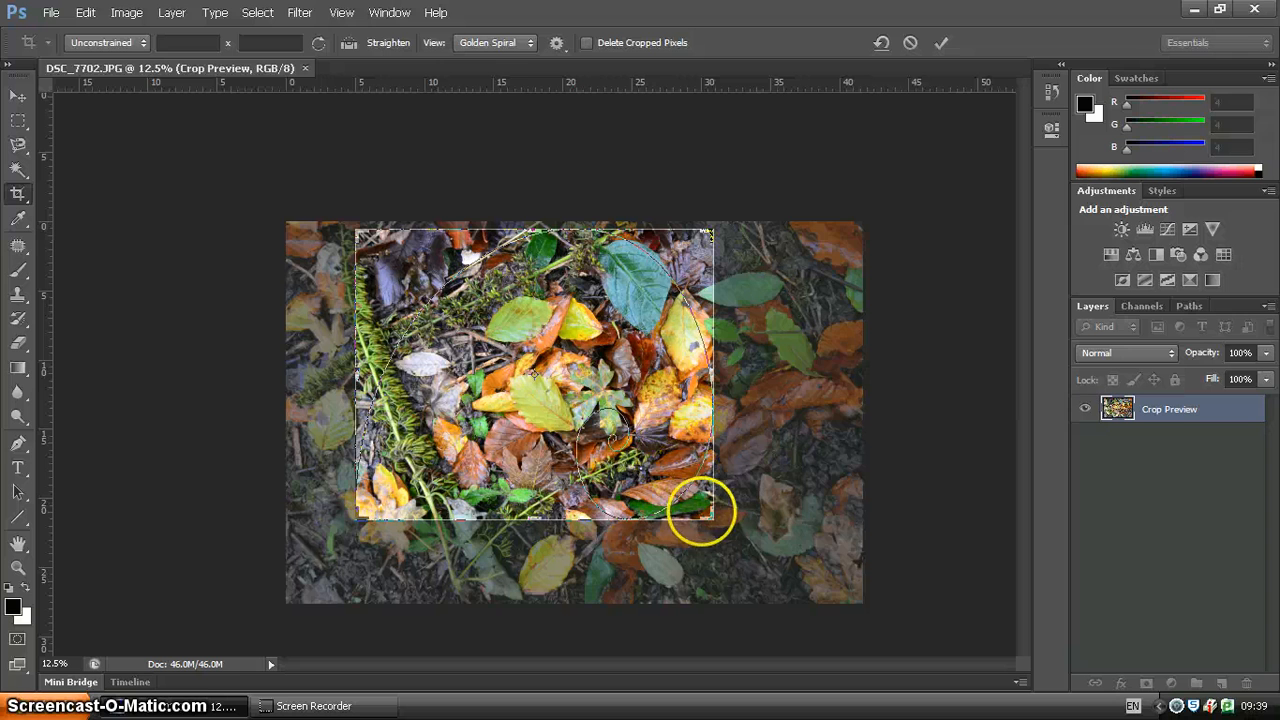
left_click_drag(707, 514, 708, 512)
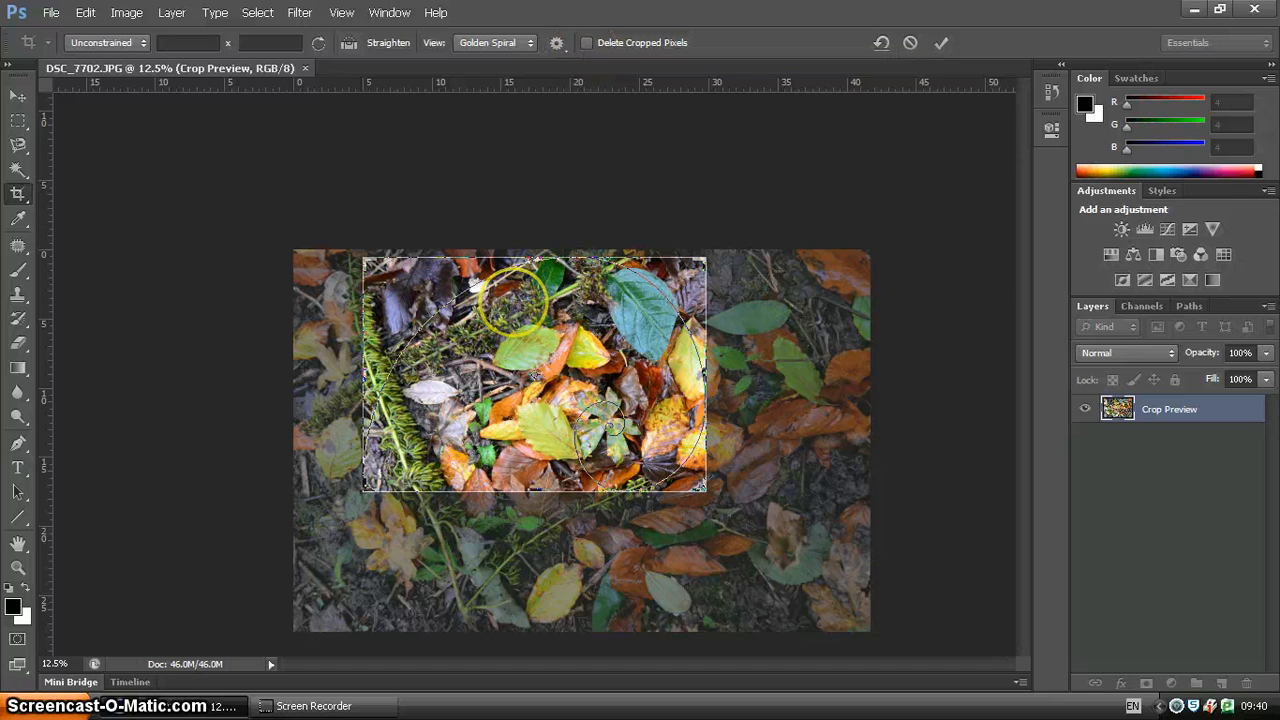
key("Escape")
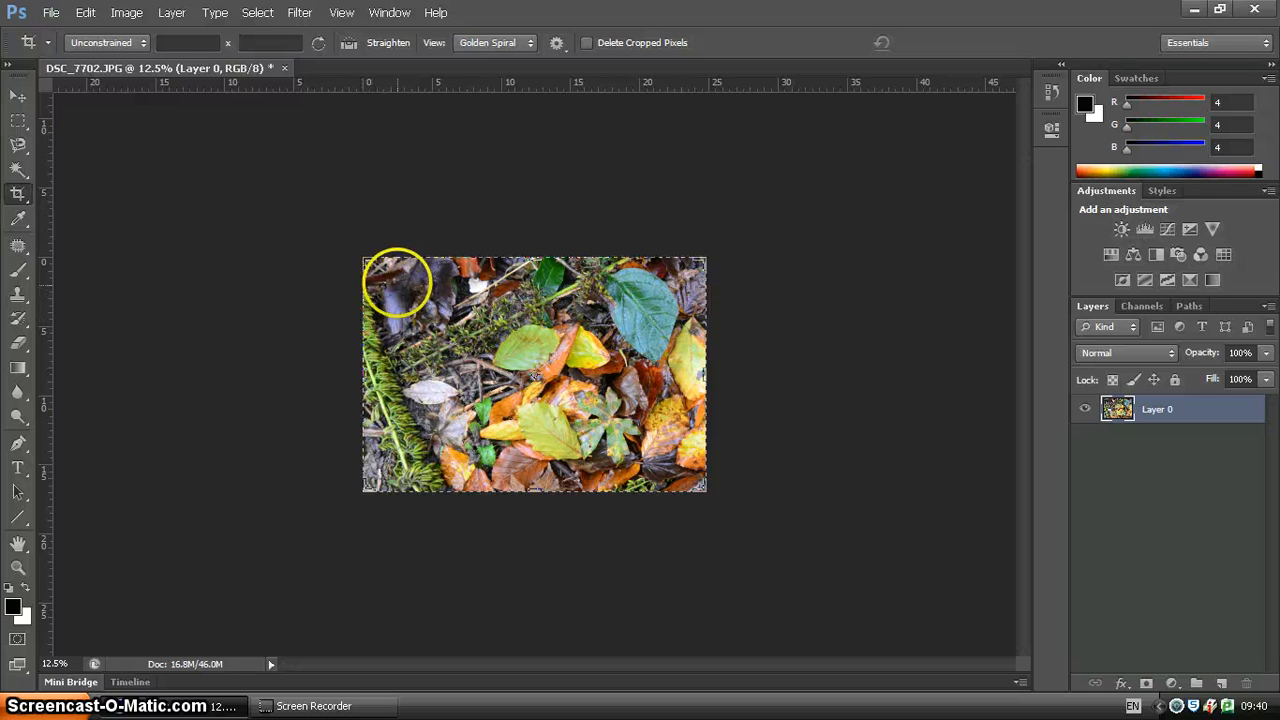
Reopen the crop with the hidden surroundings retained, enlarge the crop area slightly on all sides, and apply it.
left_click(370, 262)
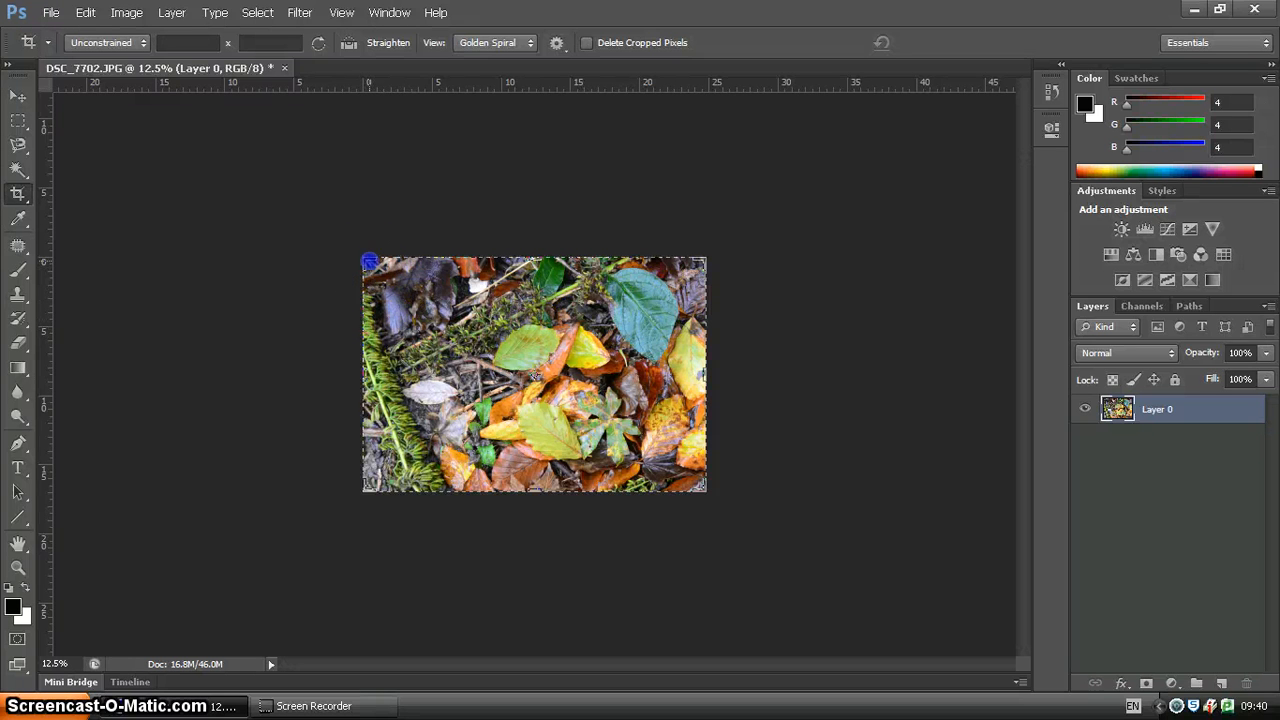
mouse_move(370, 262)
left_mouse_down()
mouse_move(350, 252)
mouse_move(366, 272)
mouse_move(350, 257)
mouse_move(363, 257)
left_mouse_up()
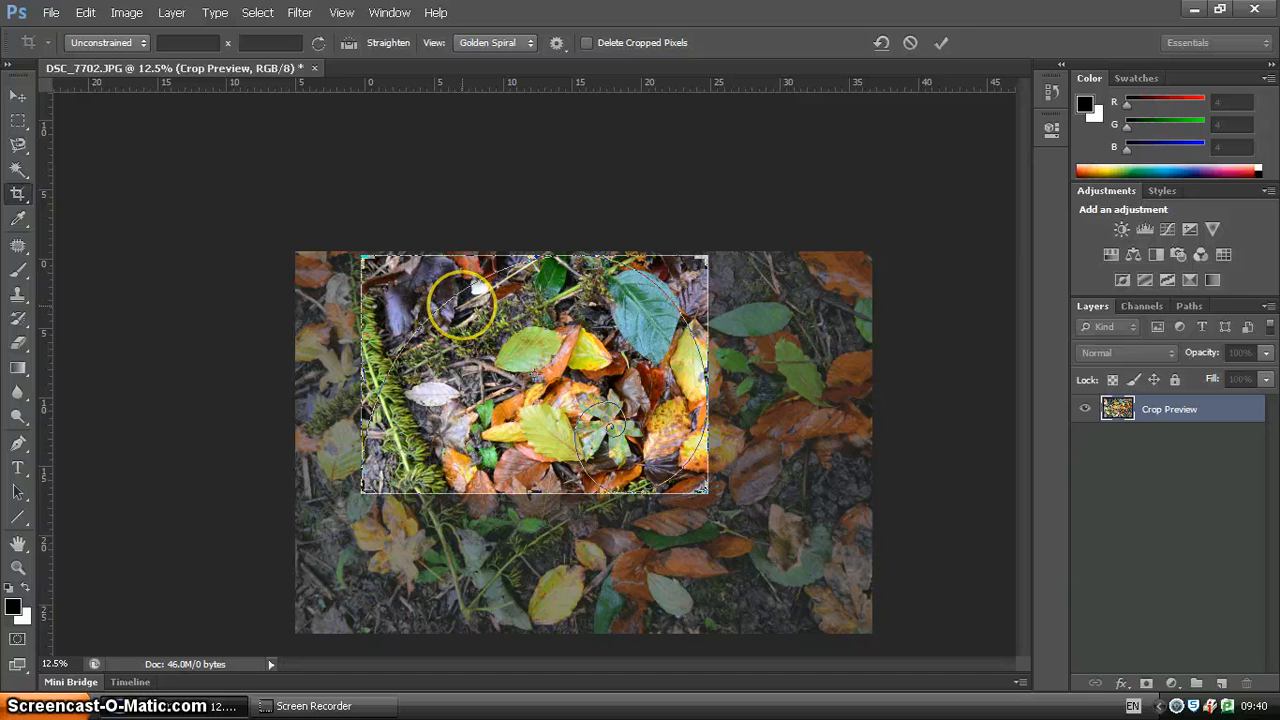
left_click(462, 306)
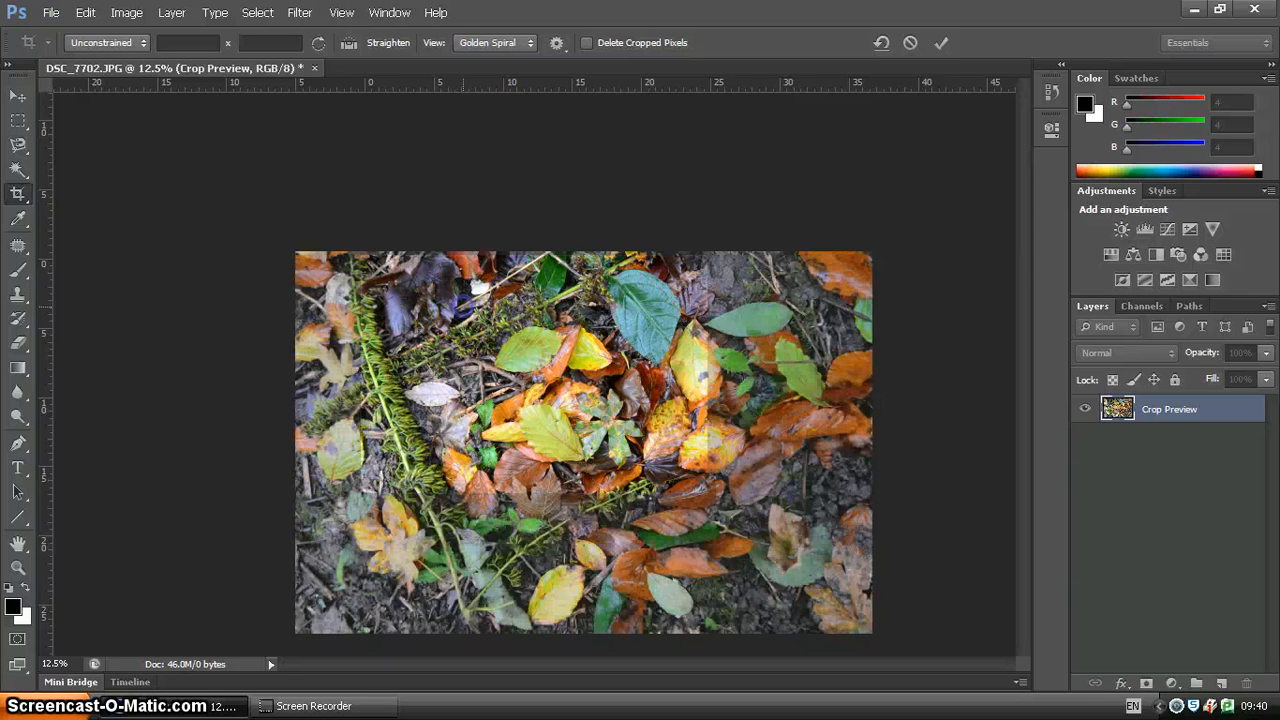
Constrain the crop to the 5 x 7 ratio and shrink the crop area slightly from its upper-left corner.
left_click(142, 43)
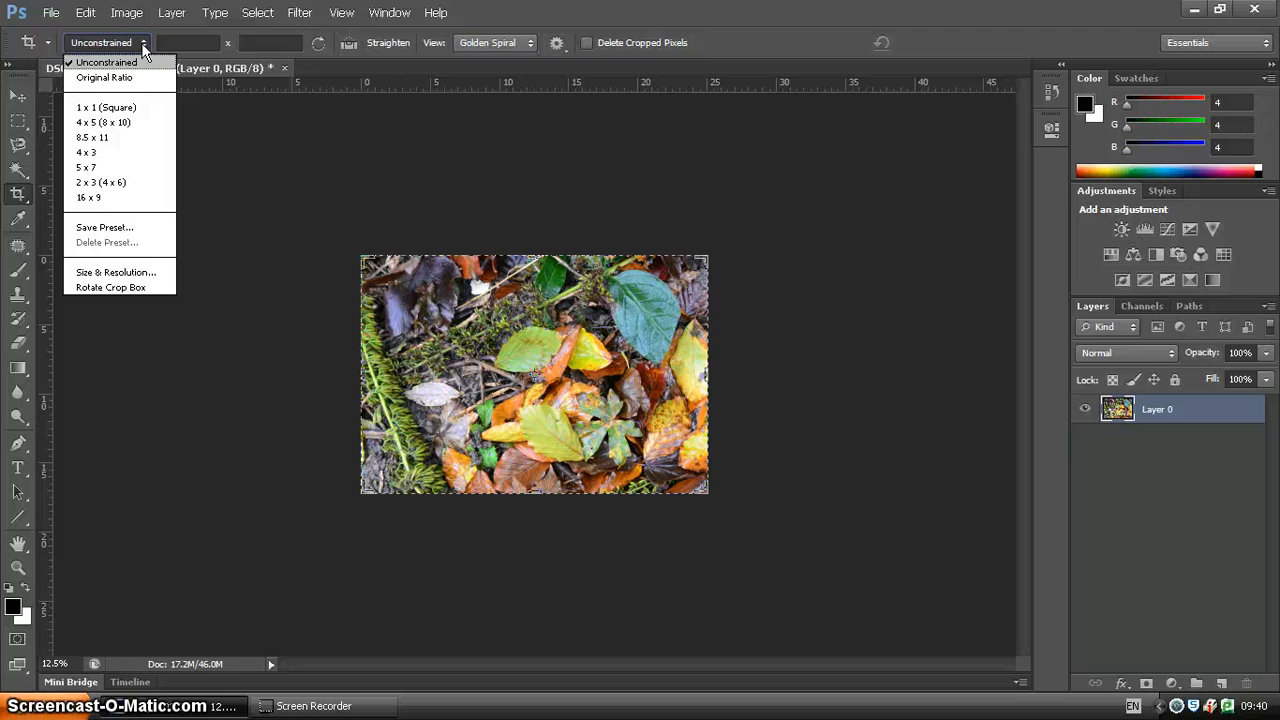
left_click(106, 168)
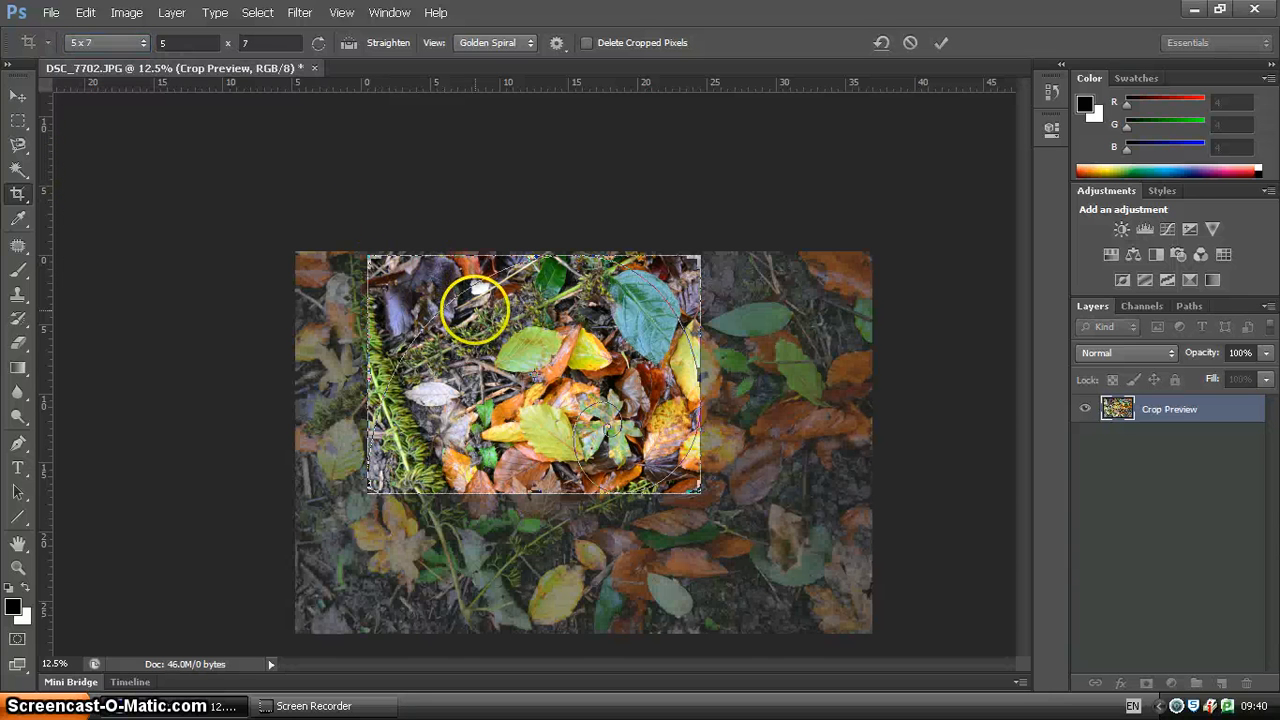
mouse_move(370, 257)
left_mouse_down()
mouse_move(402, 281)
mouse_move(376, 262)
left_mouse_up()
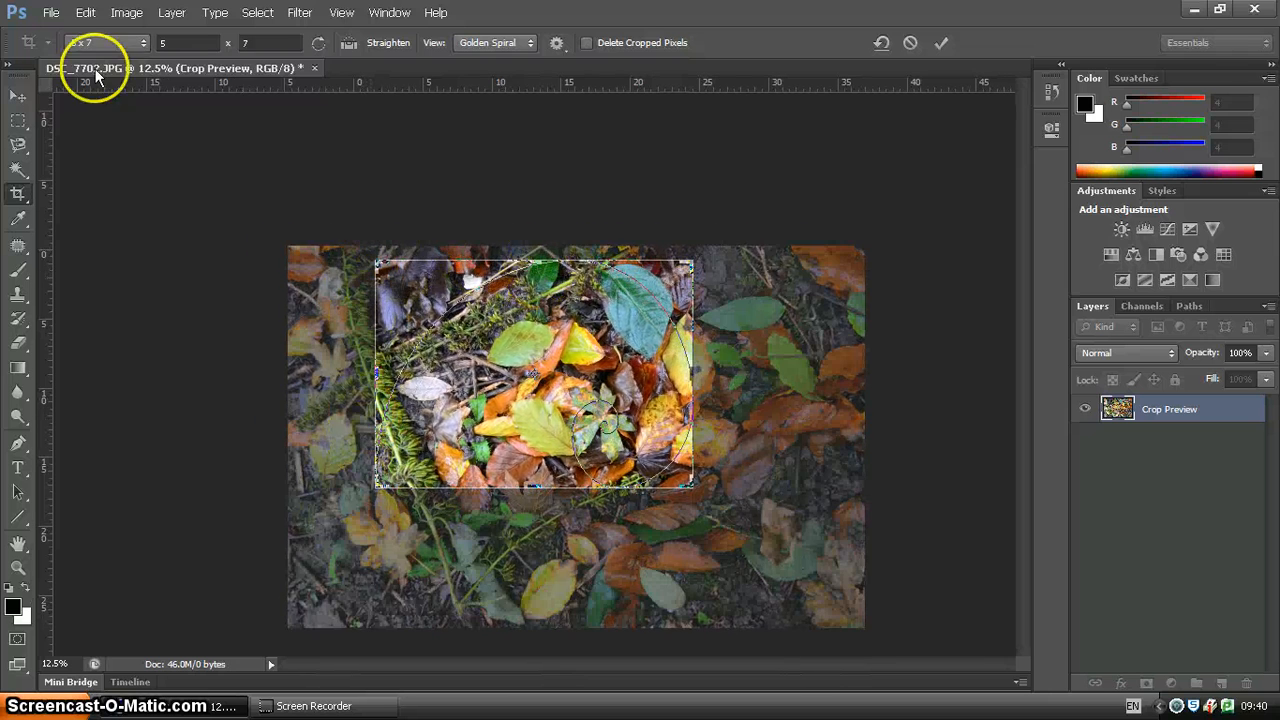
Check the crop's size and resolution settings and close them without entering values.
left_click(144, 44)
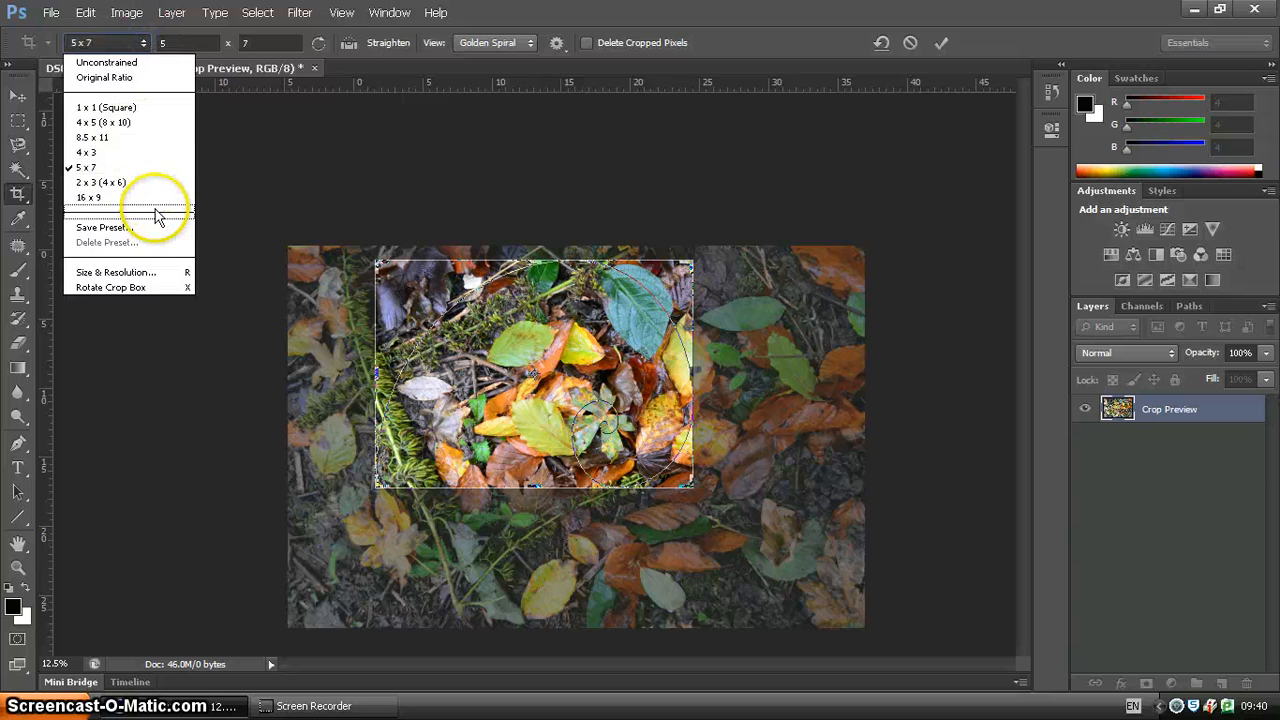
left_click(115, 272)
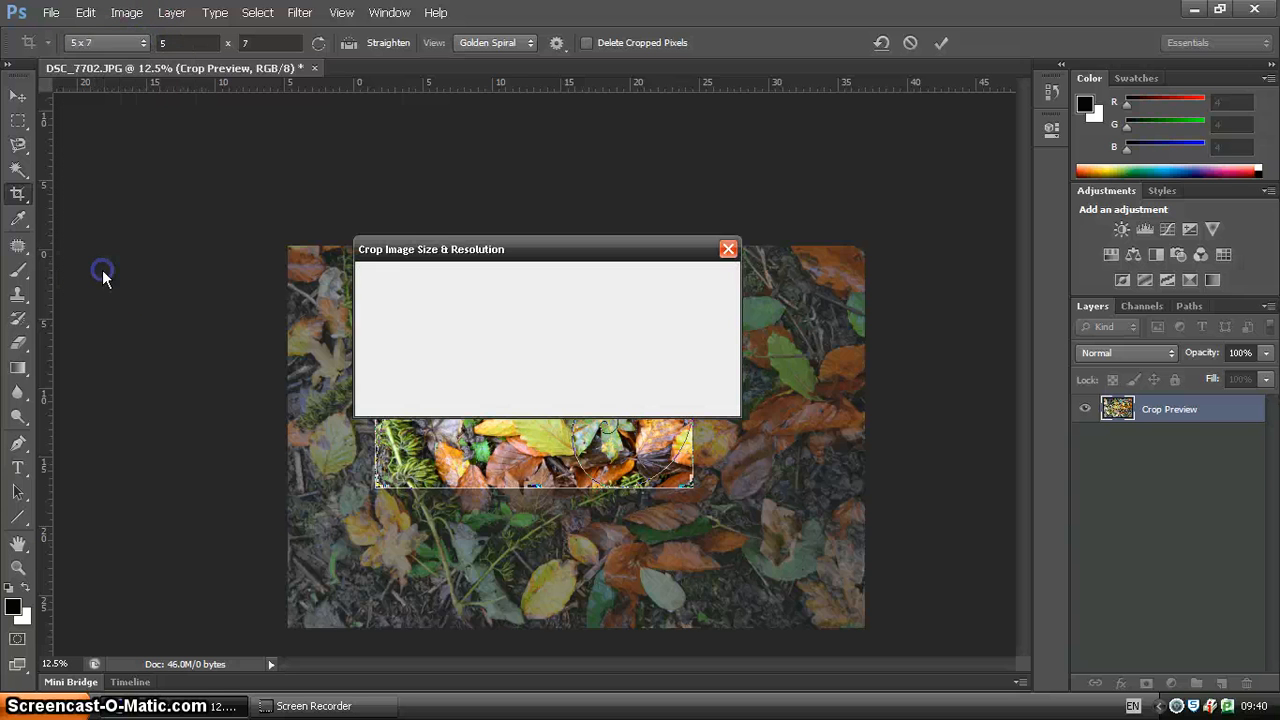
left_click_drag(450, 243, 535, 215)
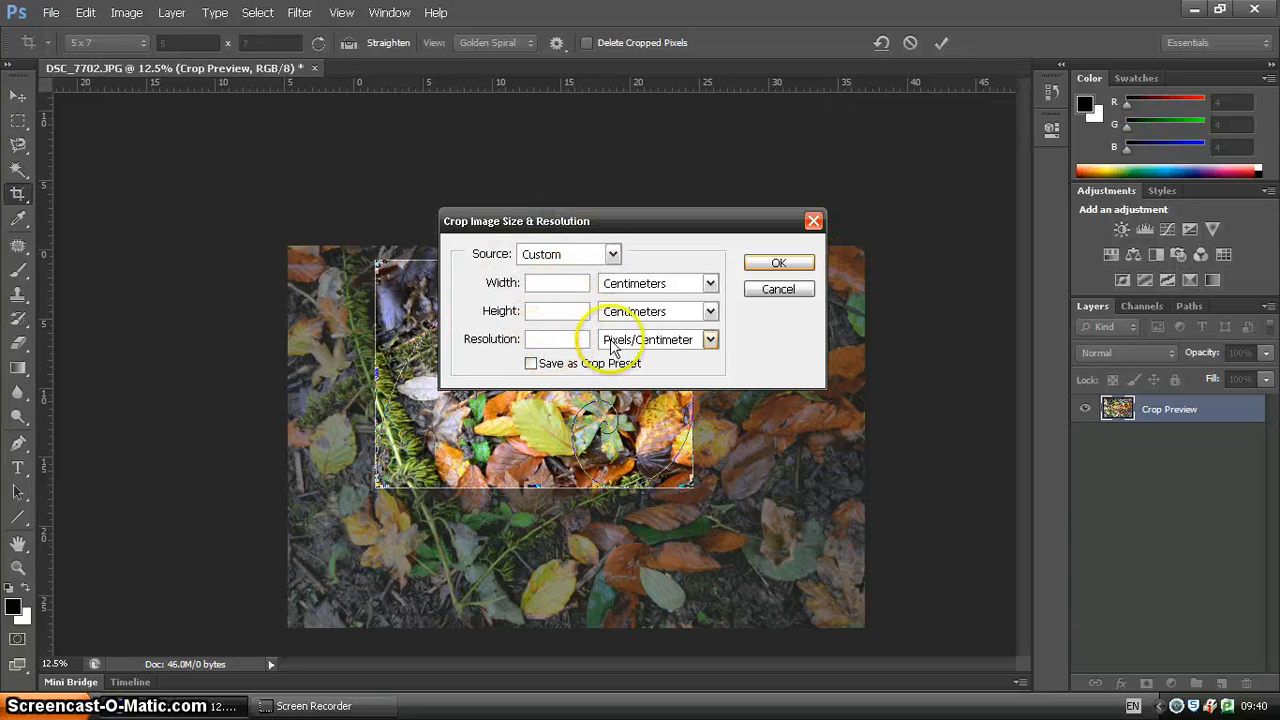
left_click(766, 290)
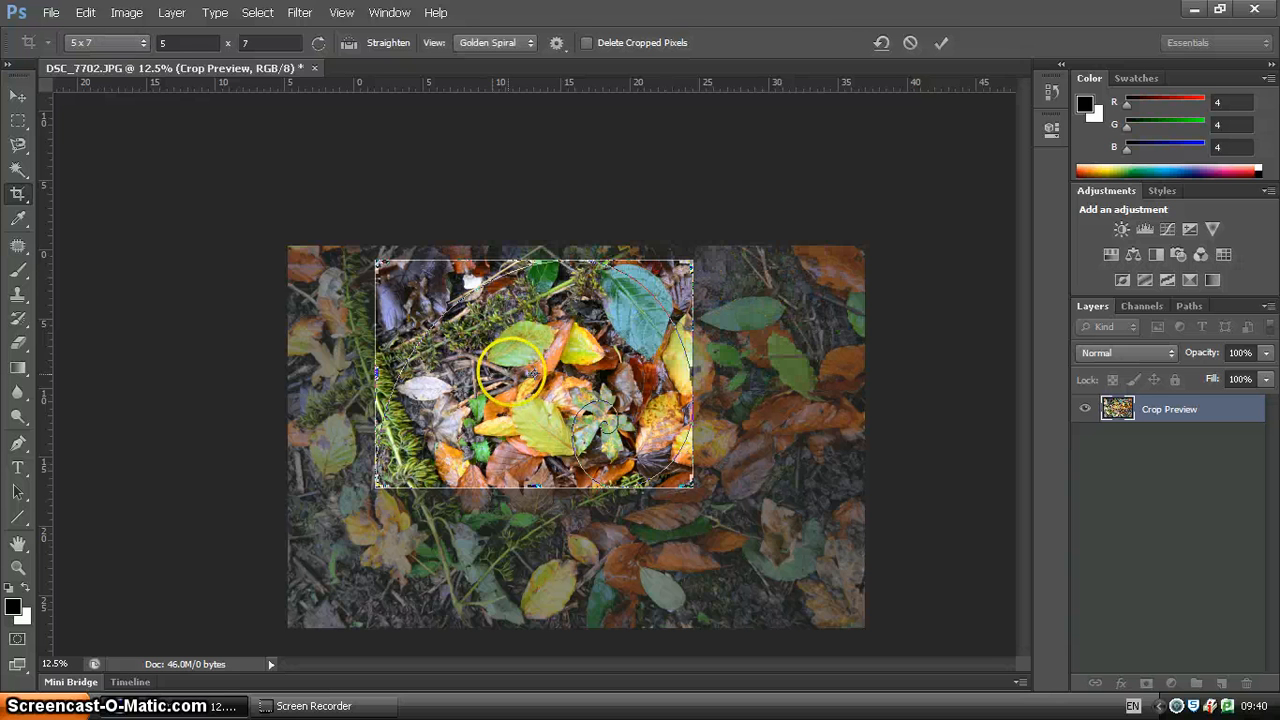
Apply the 5 x 7 crop to the leaf photo.
key("Escape")
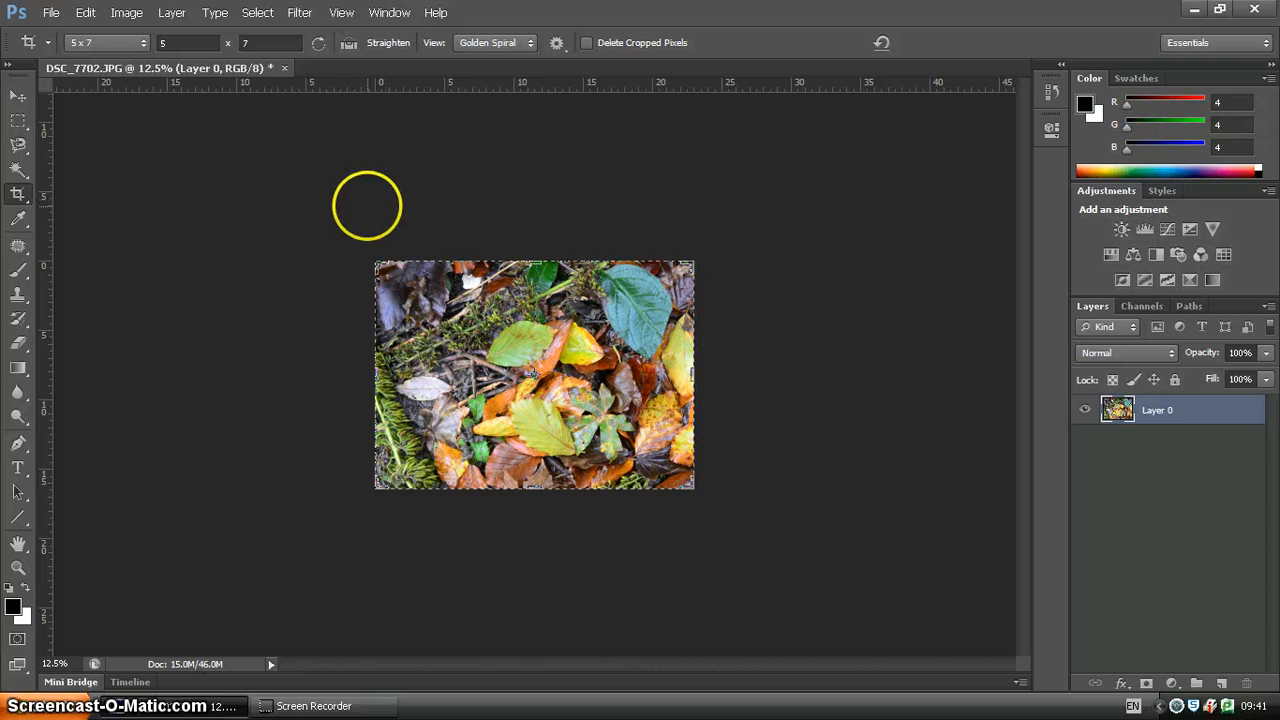
left_click(320, 704)
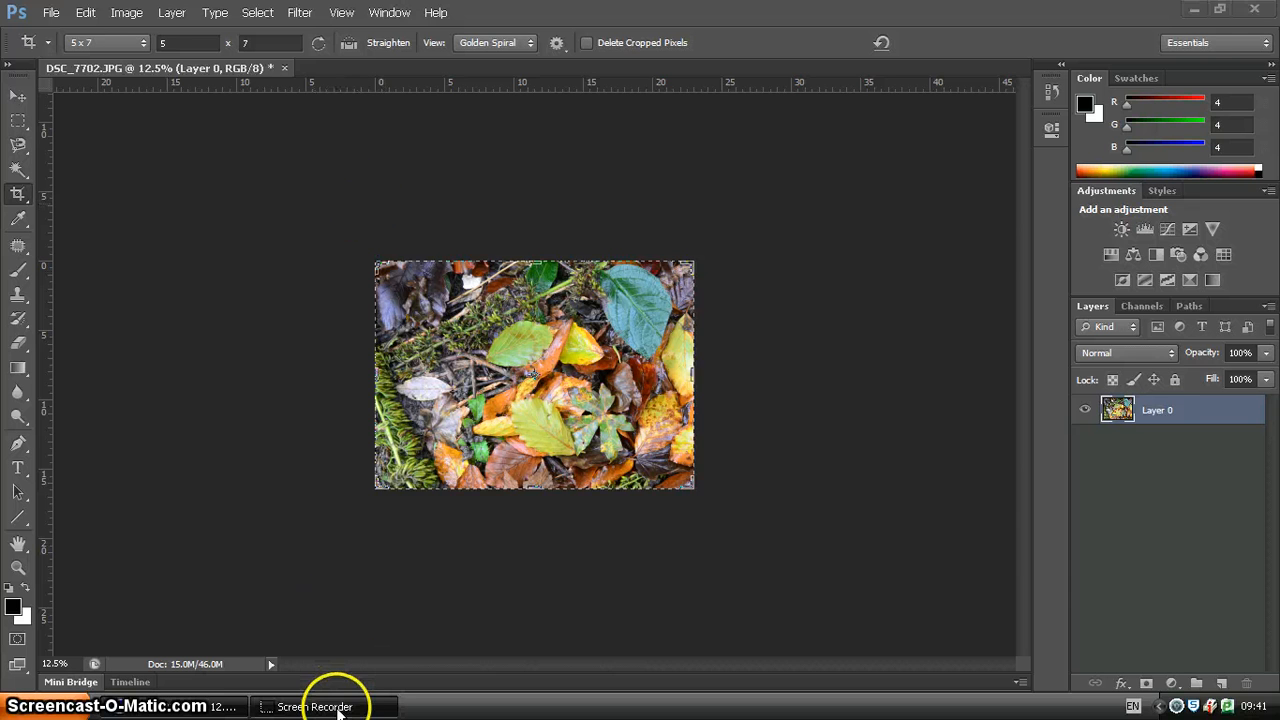